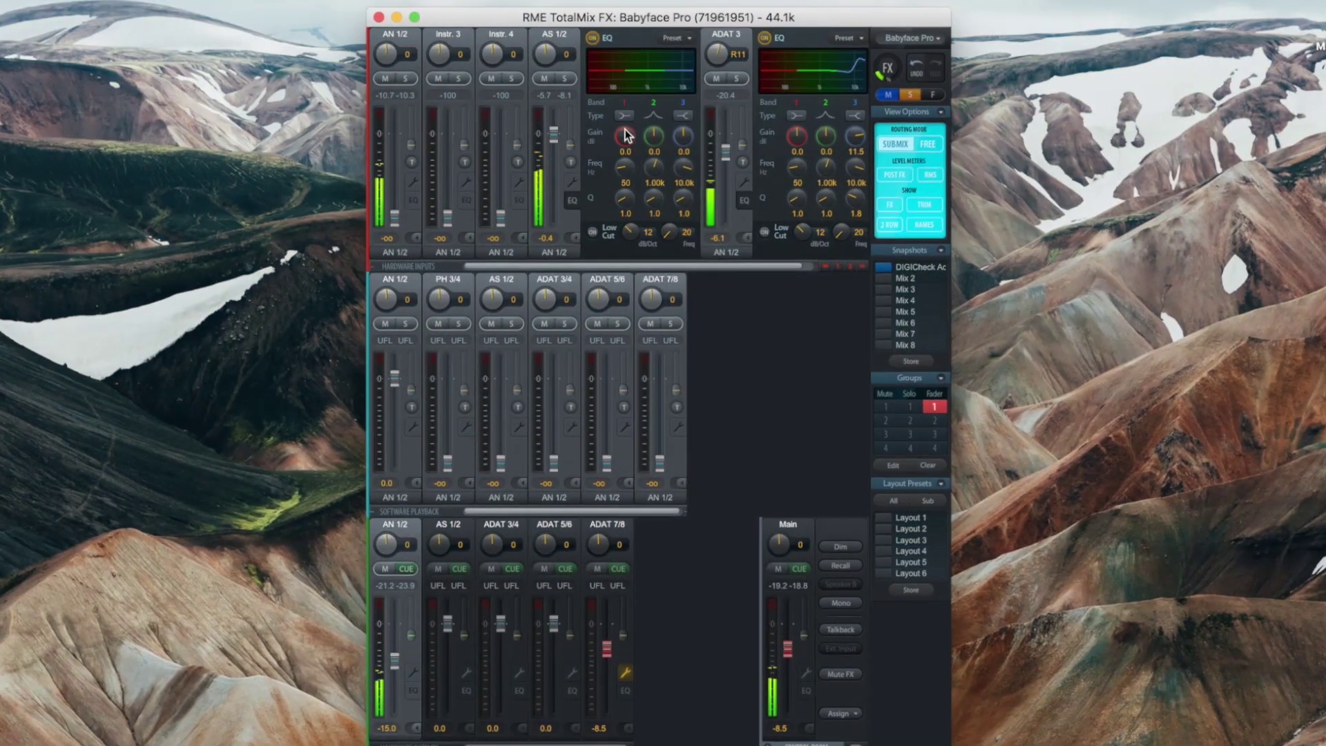
Boost AS 1/2 EQ band 1 to 5.5 dB at 50 Hz, and lower band 3's frequency to about 3 kHz
{"action": "left_click_drag", "start_coordinate": [627, 142], "coordinate": [626, 134]}
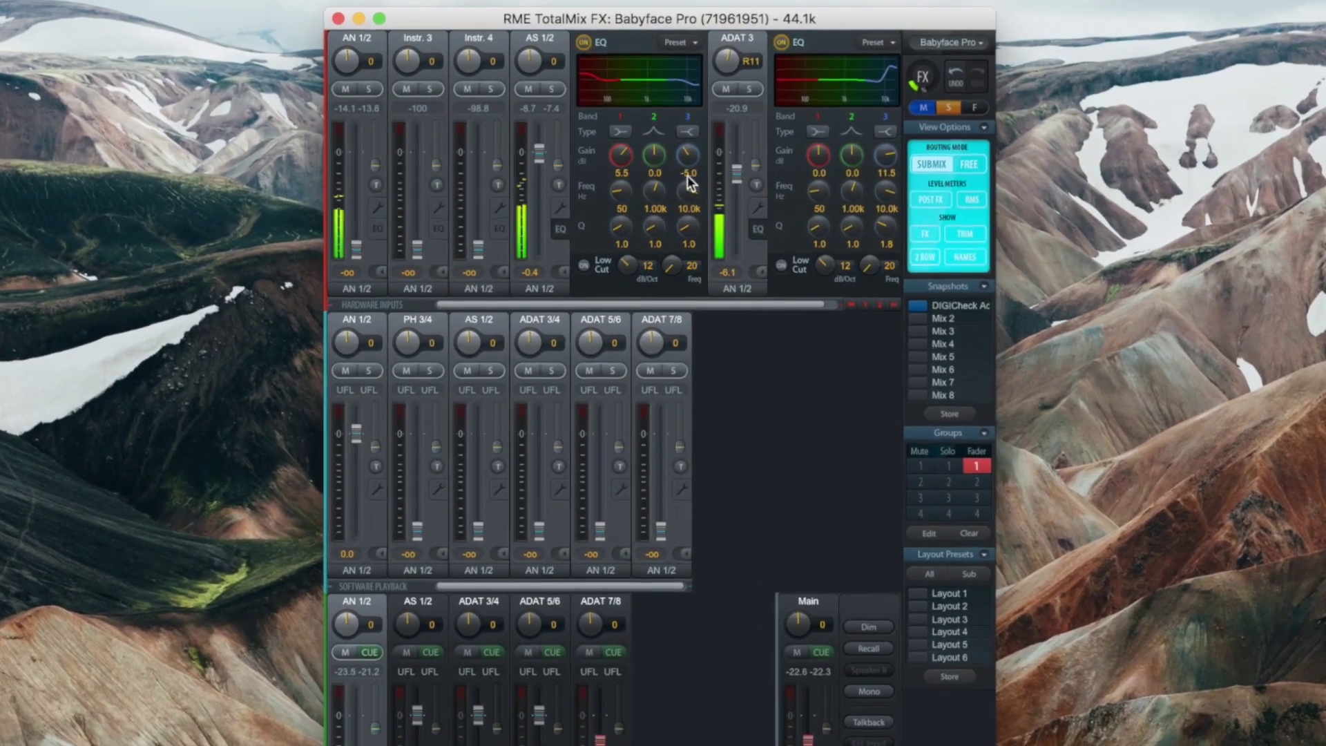
{"action": "double_click", "coordinate": [688, 186]}
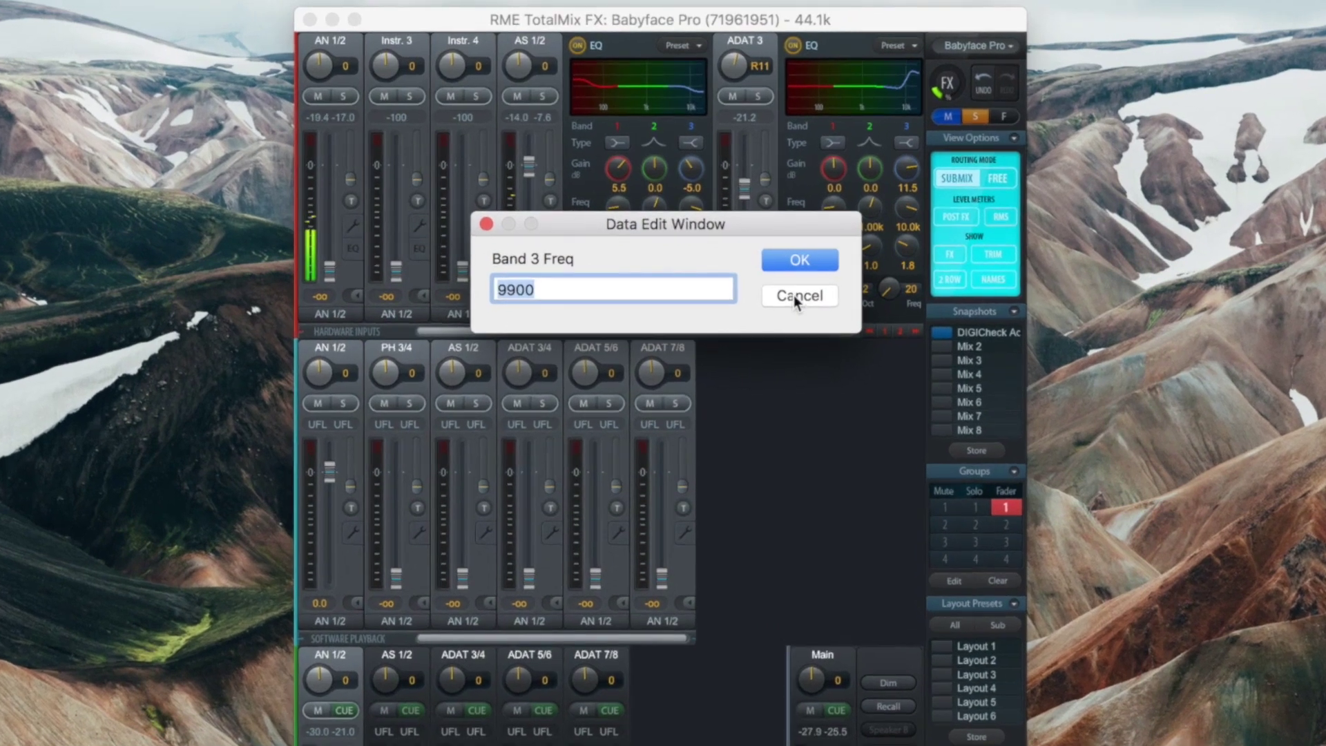
{"action": "left_click", "coordinate": [793, 284]}
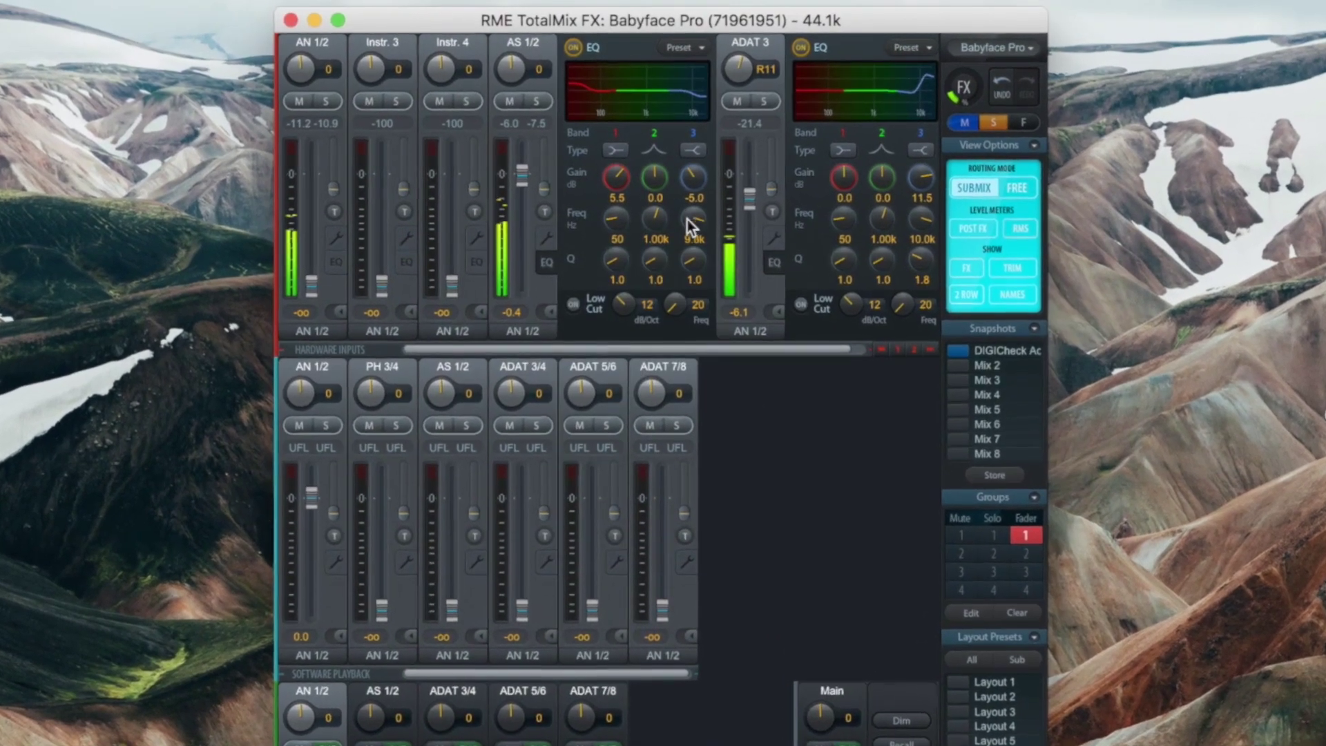
{"action": "left_click_drag", "start_coordinate": [696, 213], "coordinate": [706, 353]}
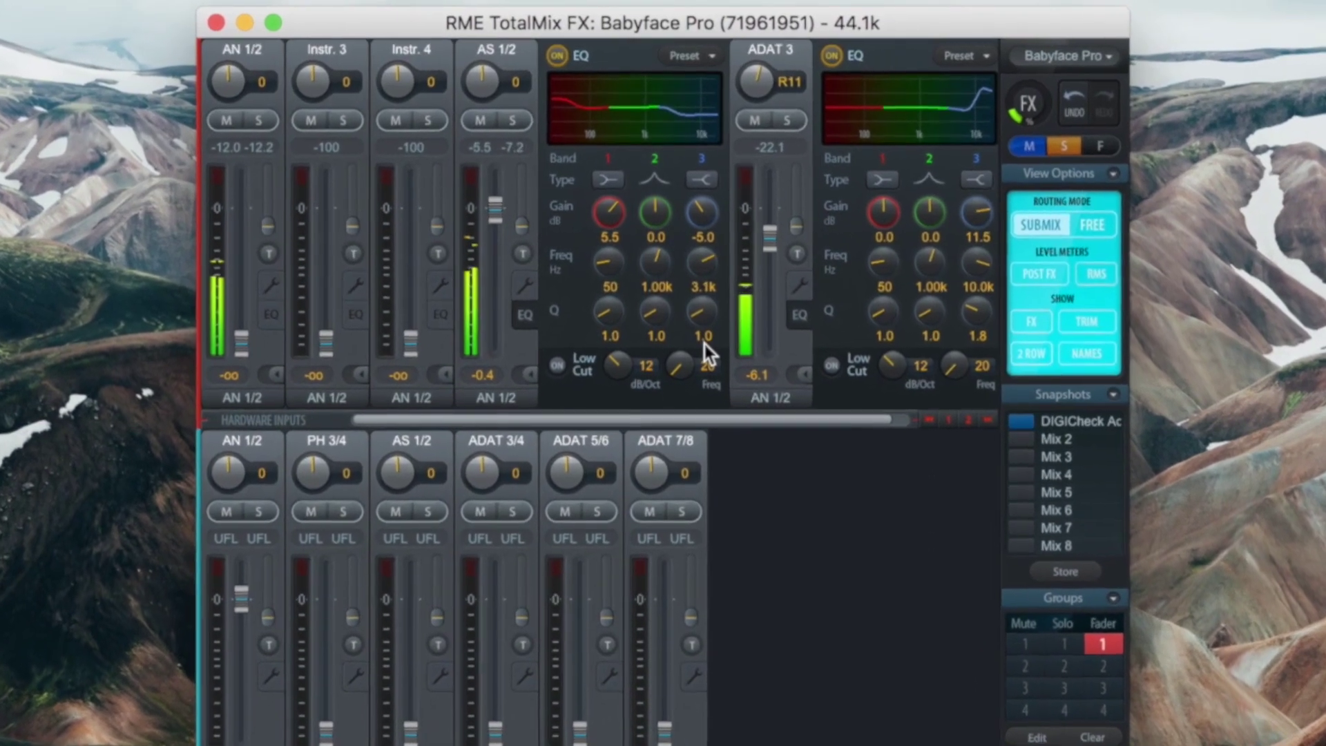